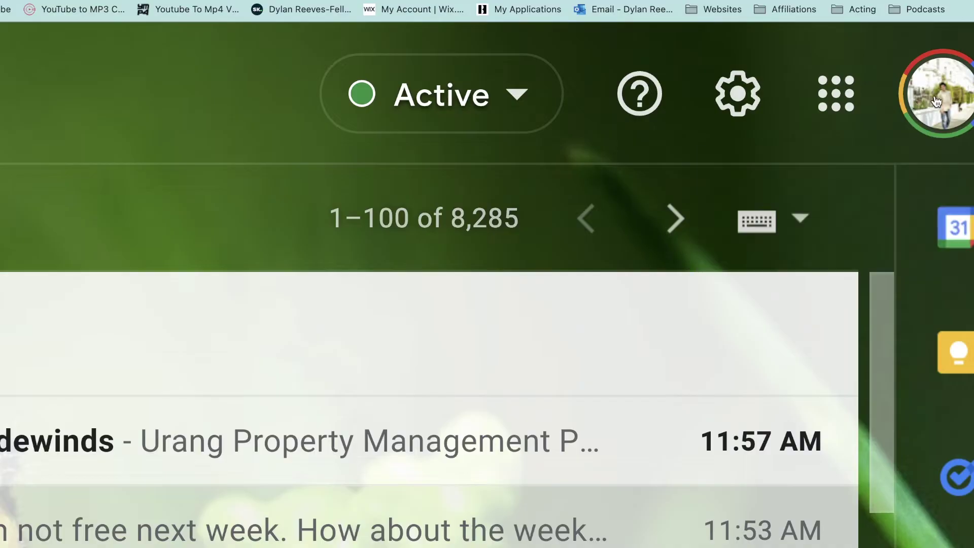
- From Gmail's full settings page, create a new empty signature named 'Siganutre 1'
{"action": "left_click", "coordinate": [749, 119]}
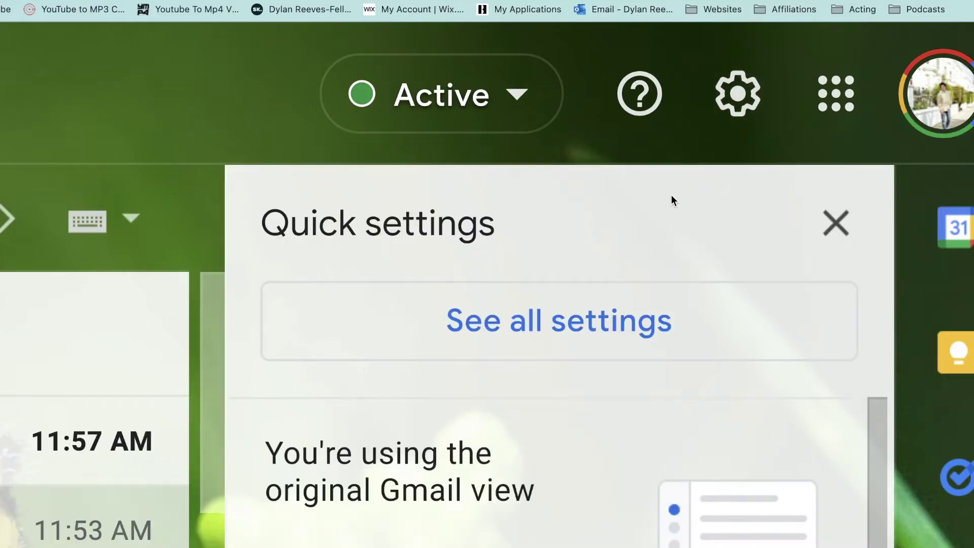
{"action": "left_click", "coordinate": [576, 319]}
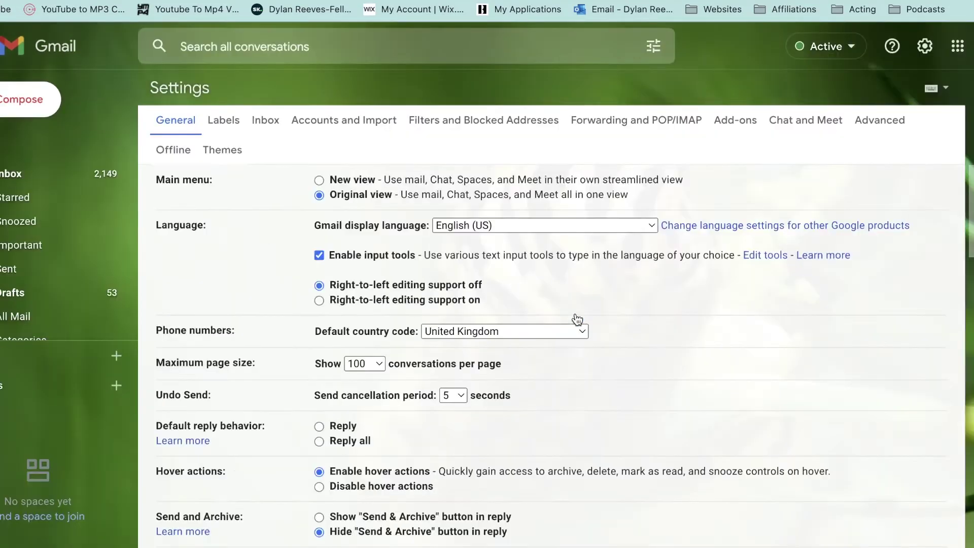
{"action": "scroll", "coordinate": [577, 320], "scroll_direction": "down", "scroll_amount": 4}
{"action": "scroll", "coordinate": [577, 318], "scroll_direction": "down", "scroll_amount": 15}
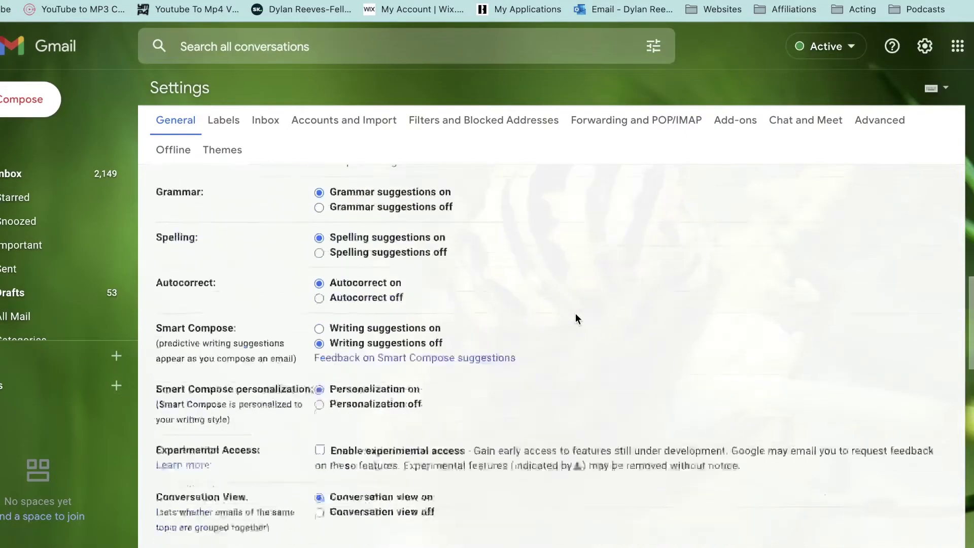
{"action": "scroll", "coordinate": [273, 310], "scroll_direction": "down", "scroll_amount": 3}
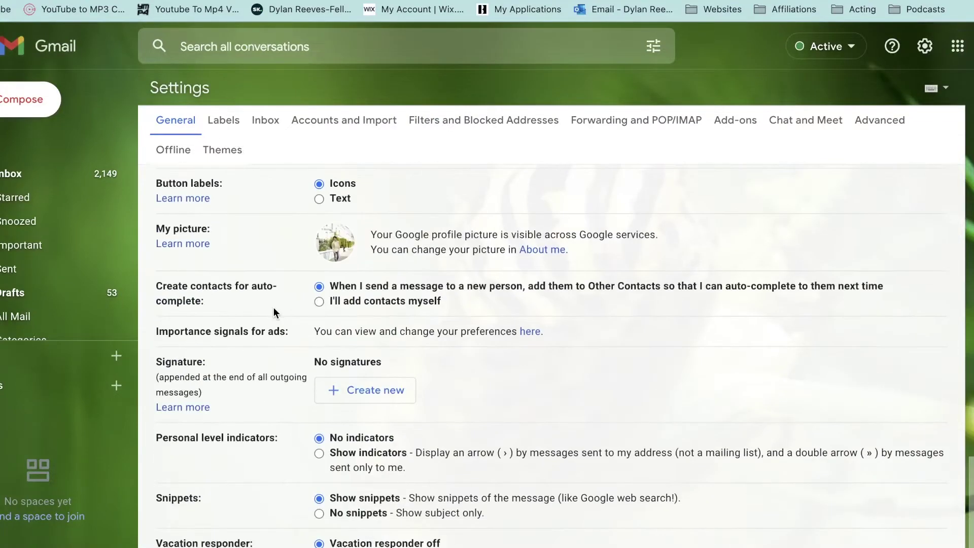
{"action": "scroll", "coordinate": [279, 345], "scroll_direction": "down", "scroll_amount": 1}
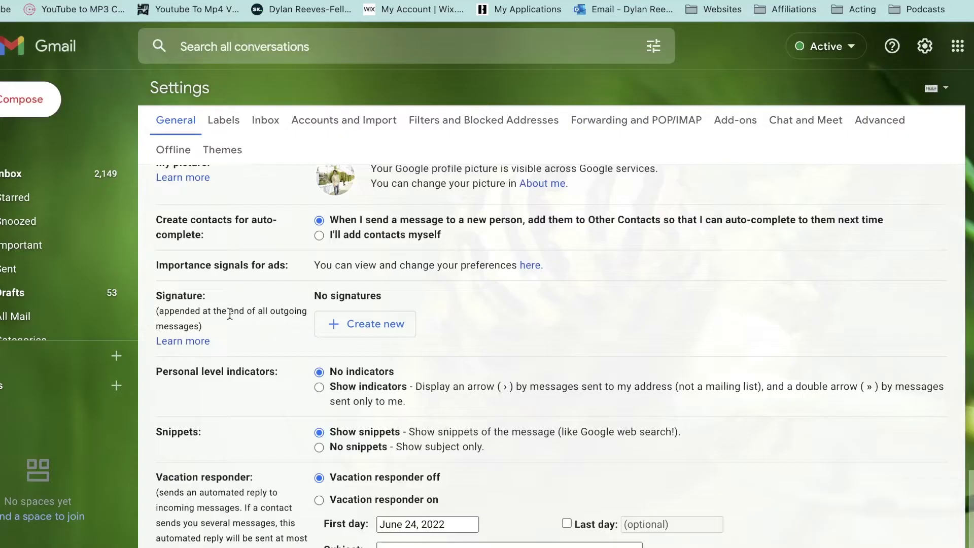
{"action": "left_click", "coordinate": [337, 329]}
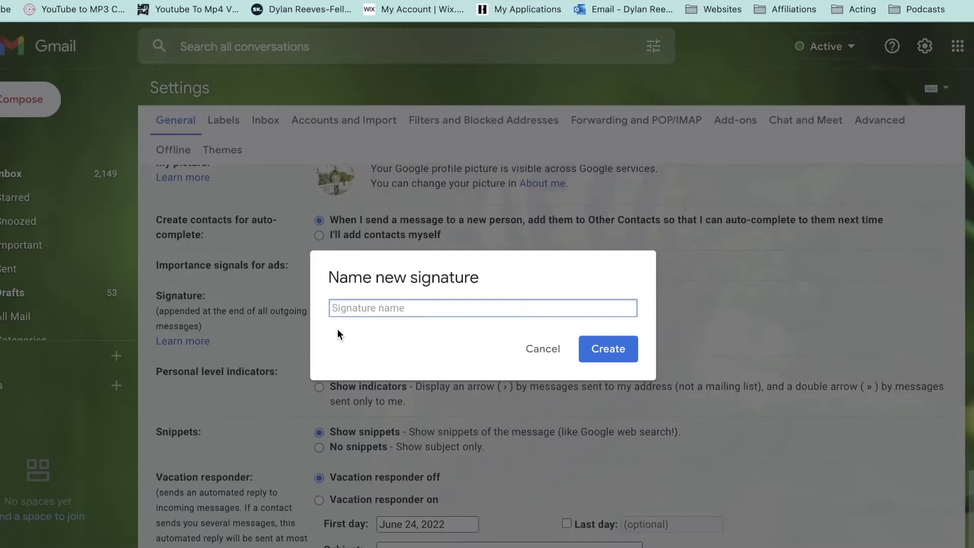
{"action": "type", "text": "Siganutre 1"}
{"action": "key", "text": "Return"}
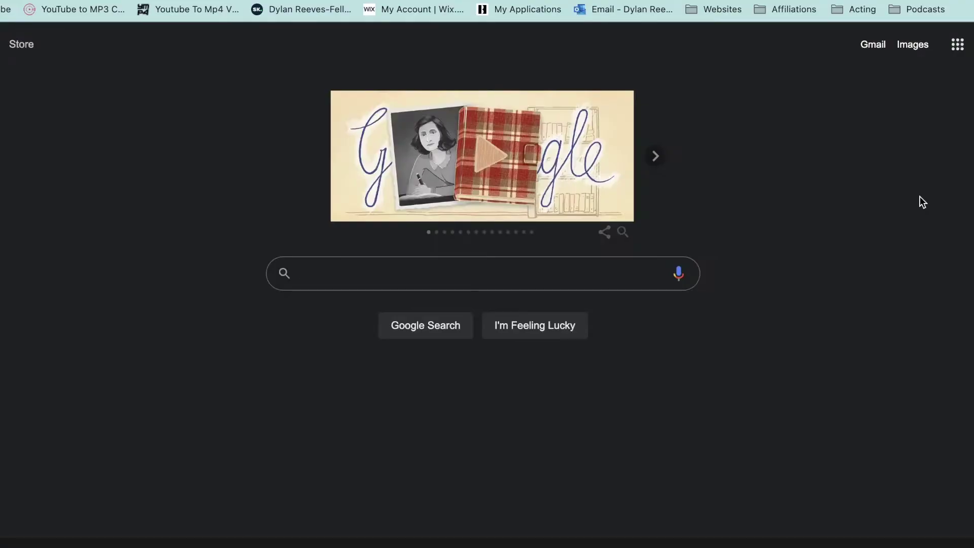
- Start a blank Google Docs document and insert a one-row, two-column table
{"action": "left_click", "coordinate": [957, 48]}
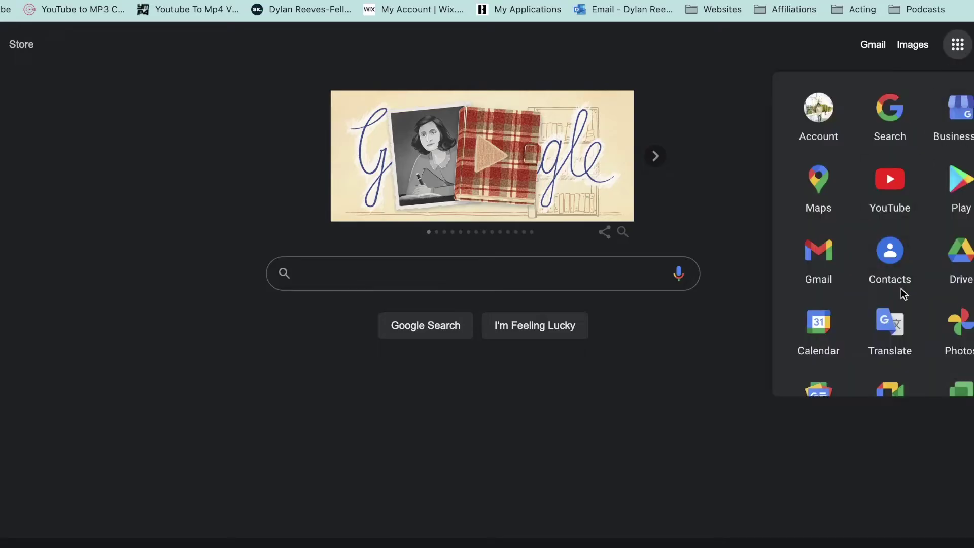
{"action": "scroll", "coordinate": [901, 288], "scroll_direction": "down", "scroll_amount": 5}
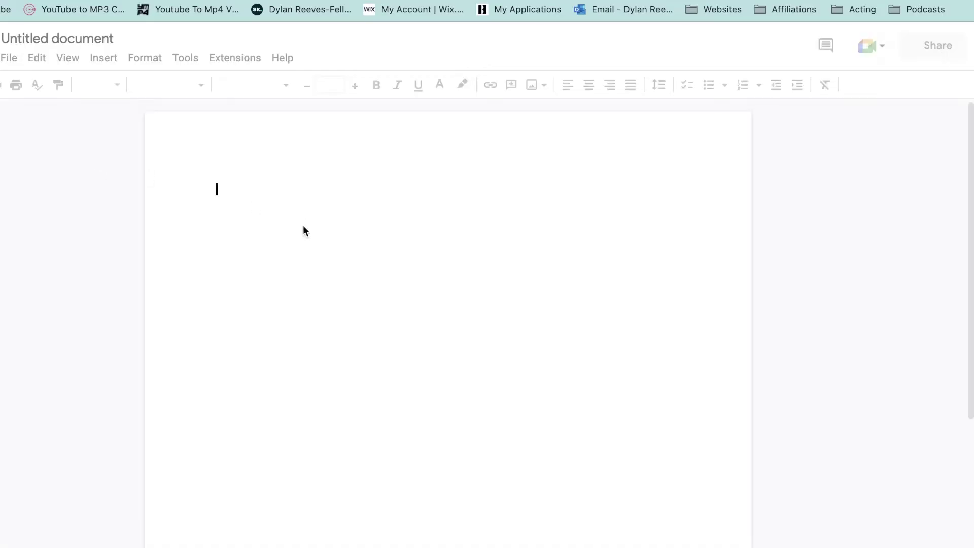
{"action": "key", "text": "ctrl+a"}
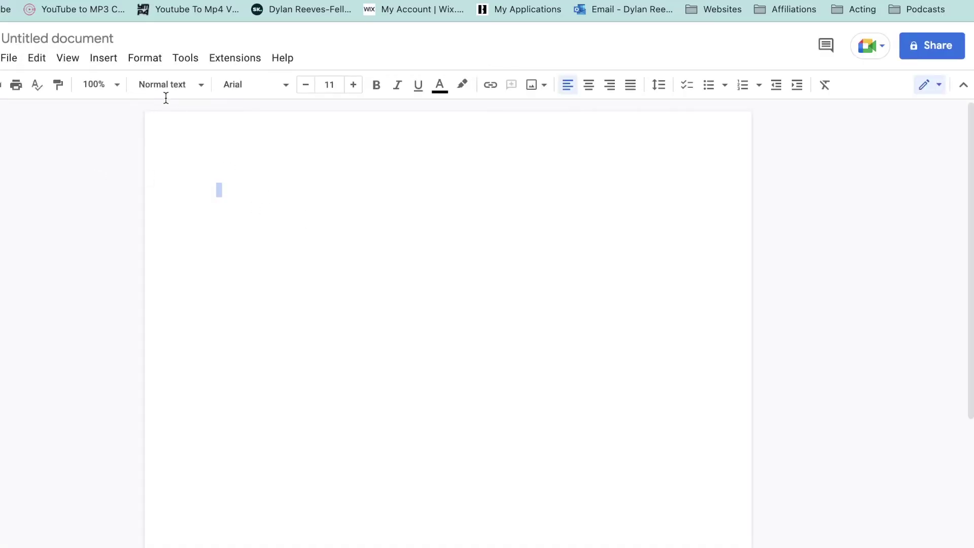
{"action": "left_click", "coordinate": [105, 59]}
{"action": "mouse_move", "coordinate": [116, 109]}
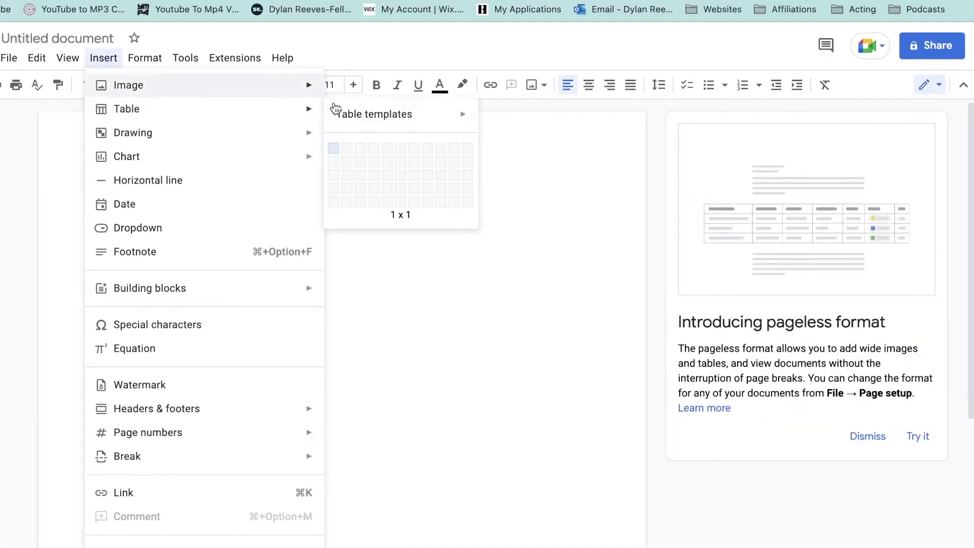
{"action": "left_click", "coordinate": [344, 147]}
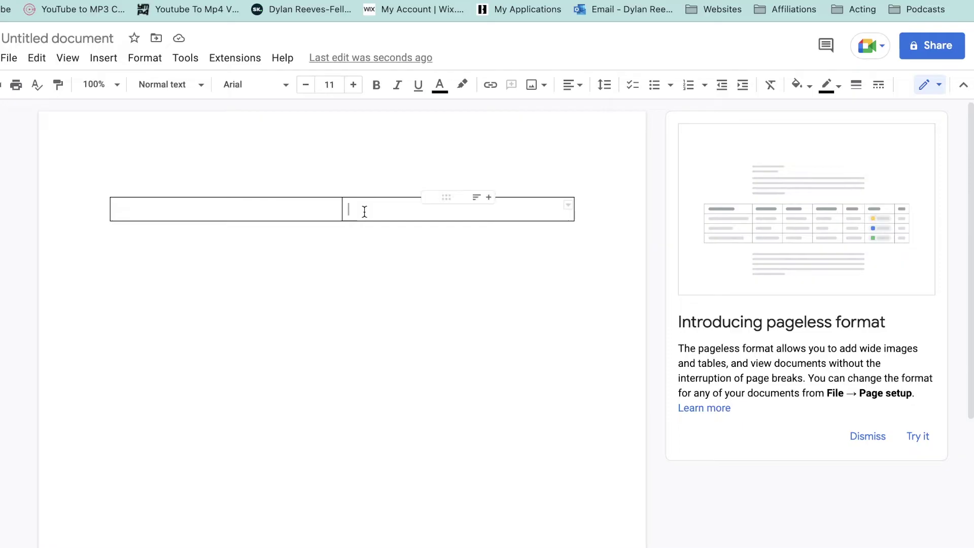
- In the right cell, type the name, 'content creator' and the website address on three lines
{"action": "type", "text": "dylan"}
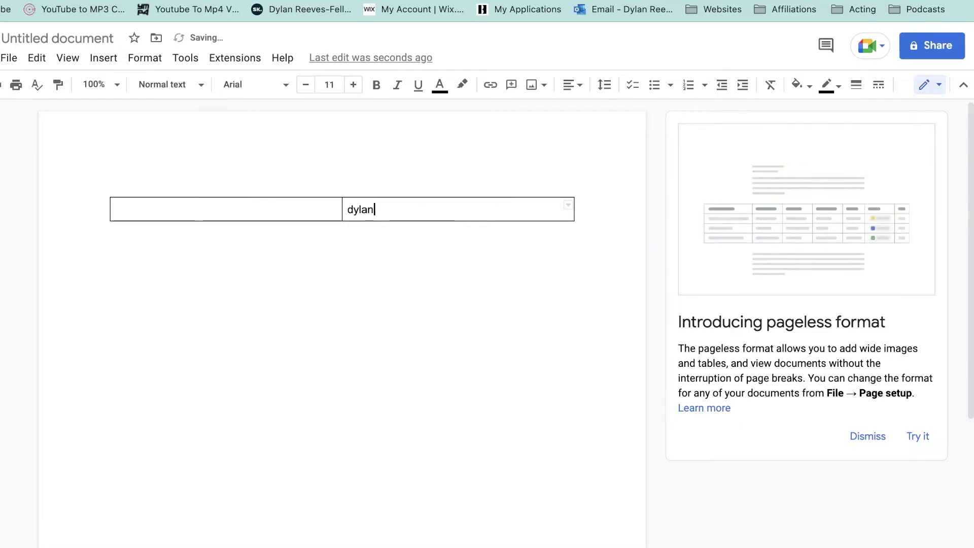
{"action": "key", "text": "Return"}
{"action": "type", "text": "content "}
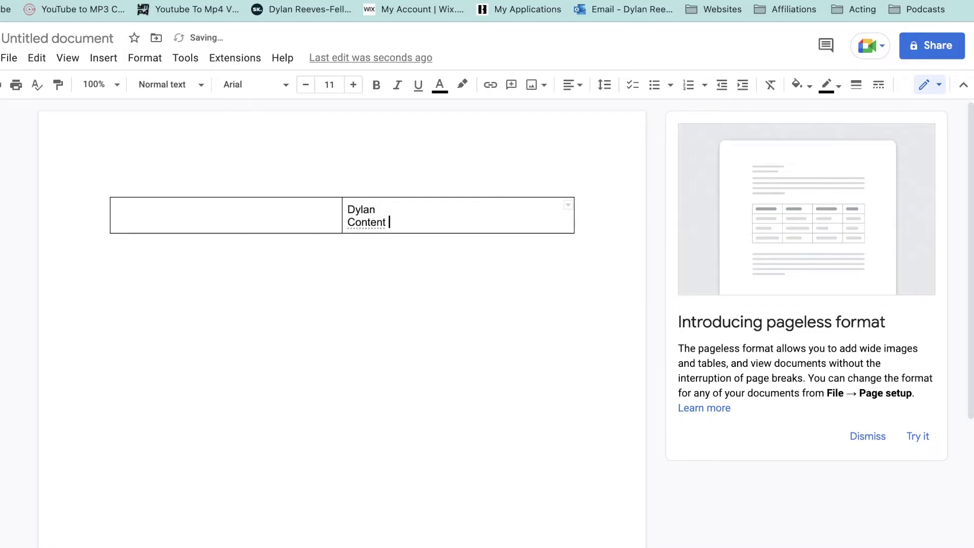
{"action": "type", "text": "creator"}
{"action": "key", "text": "Return"}
{"action": "type", "text": "www.dylan.com"}
{"action": "key", "text": "Return"}
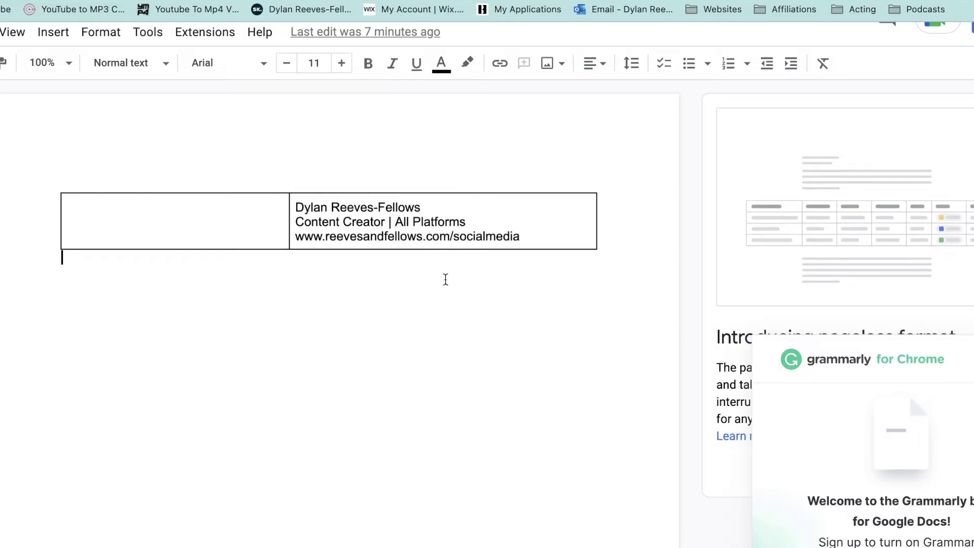
- Make the name bold 14 pt Georgia, italicize the job title, and narrow the empty left column
{"action": "left_click_drag", "start_coordinate": [429, 208], "coordinate": [294, 208]}
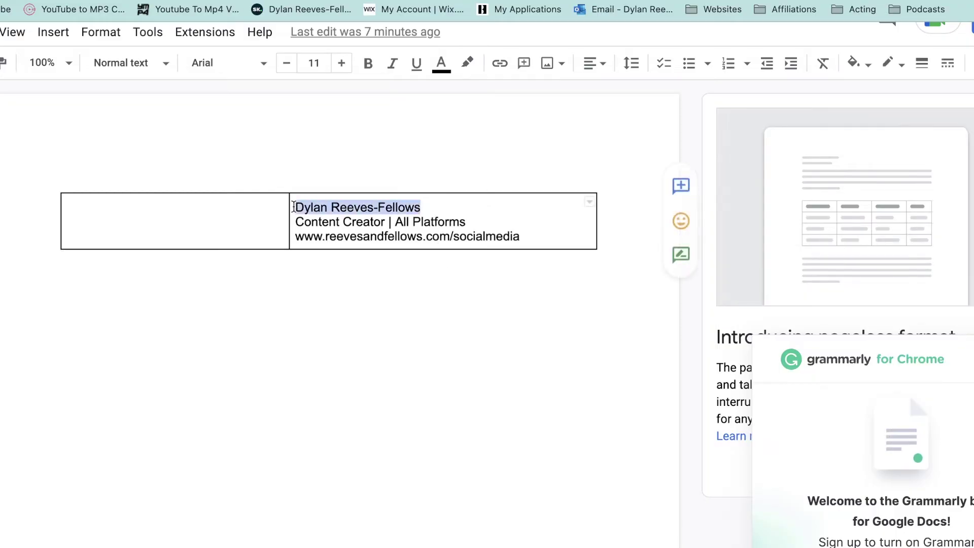
{"action": "left_click", "coordinate": [342, 63]}
{"action": "left_click", "coordinate": [342, 63]}
{"action": "left_click", "coordinate": [341, 63]}
{"action": "key", "text": "super+b"}
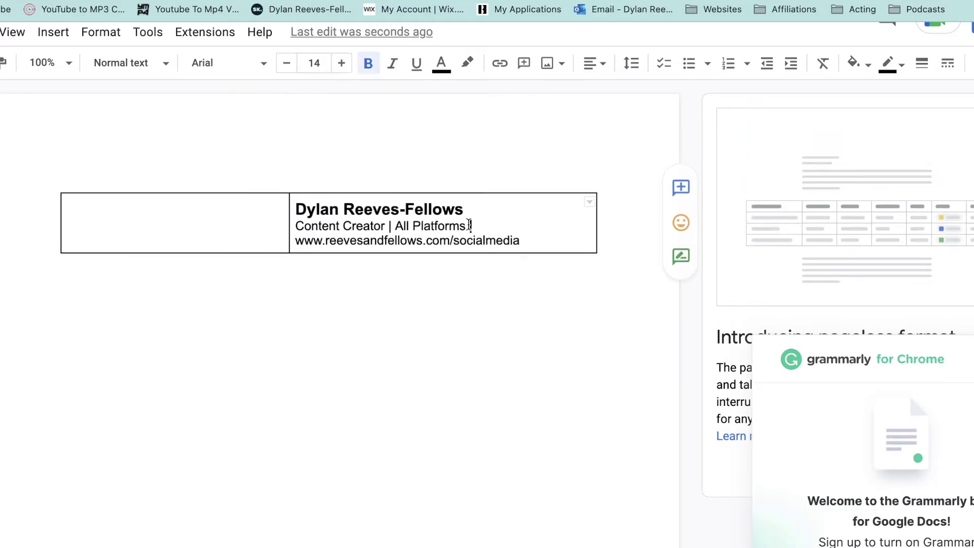
{"action": "left_click_drag", "start_coordinate": [469, 226], "coordinate": [295, 226]}
{"action": "left_click", "coordinate": [392, 63]}
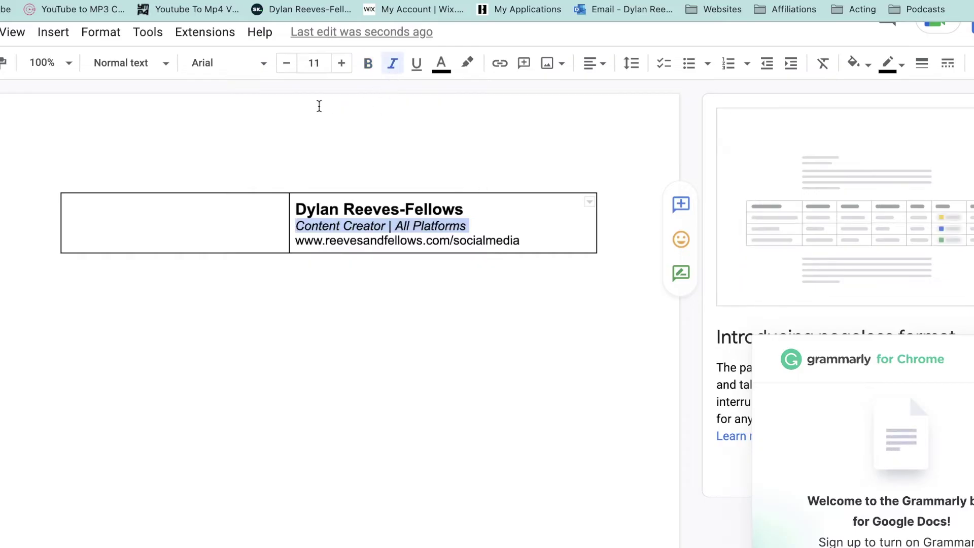
{"action": "left_click", "coordinate": [508, 225]}
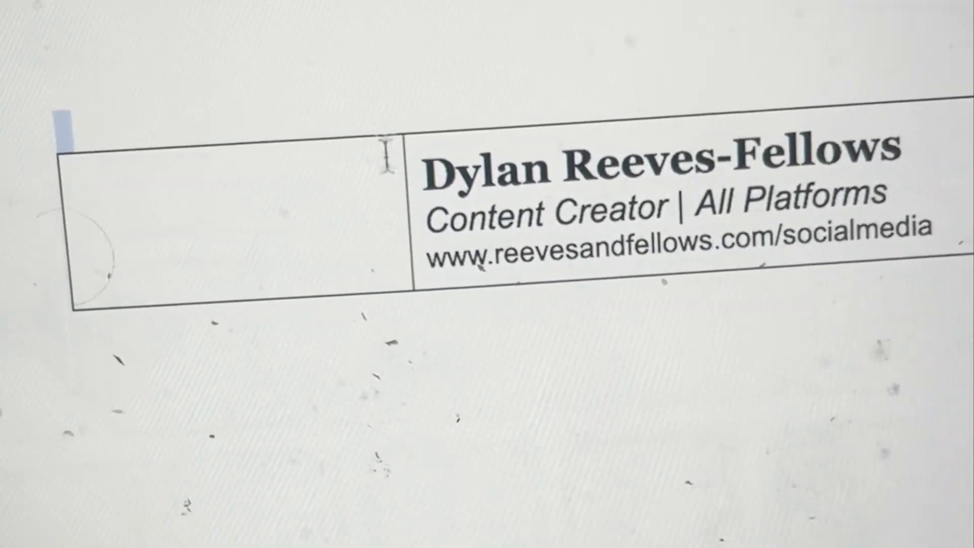
{"action": "left_click_drag", "start_coordinate": [428, 190], "coordinate": [342, 197]}
{"action": "left_click", "coordinate": [197, 192]}
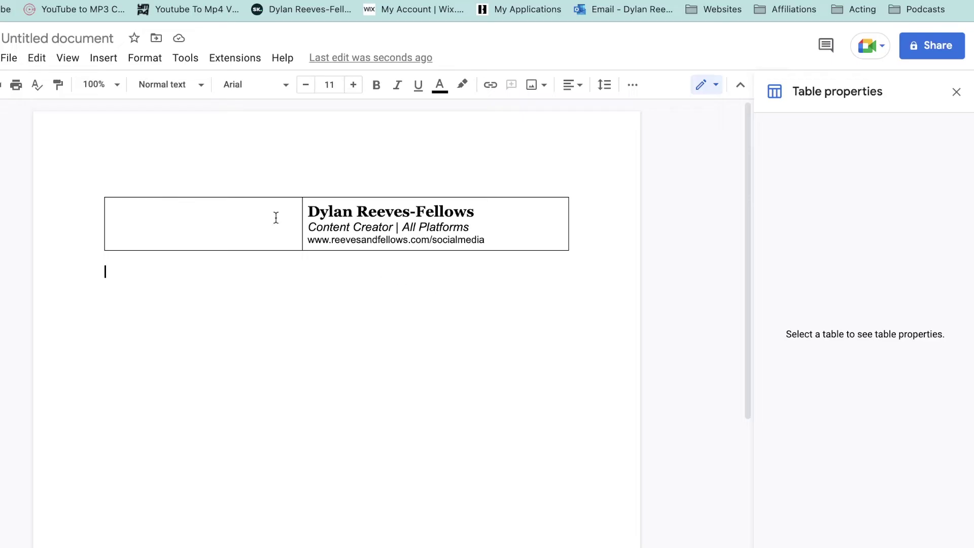
- Set the table border width to 0 pt in Table properties
{"action": "left_click_drag", "start_coordinate": [432, 286], "coordinate": [251, 206]}
{"action": "right_click", "coordinate": [172, 178]}
{"action": "mouse_move", "coordinate": [300, 460]}
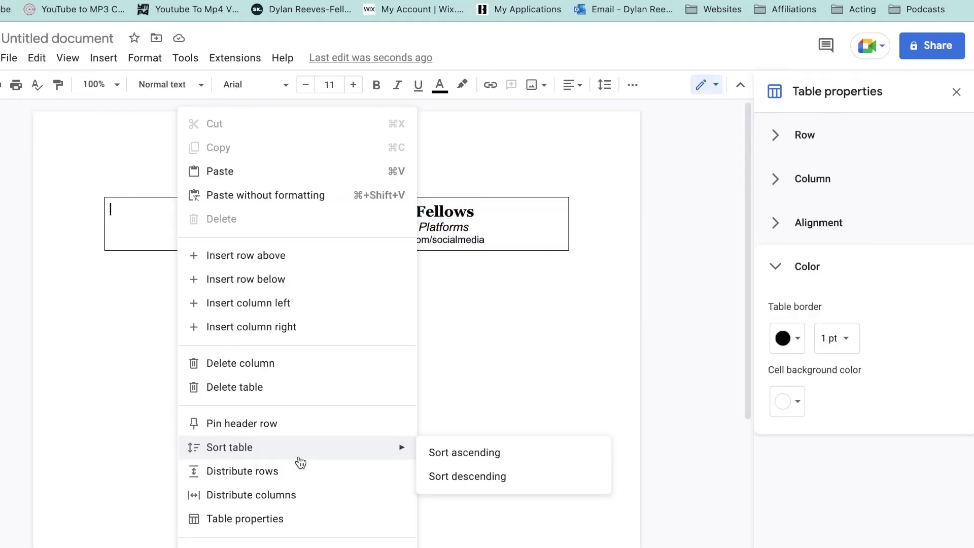
{"action": "left_click", "coordinate": [256, 516]}
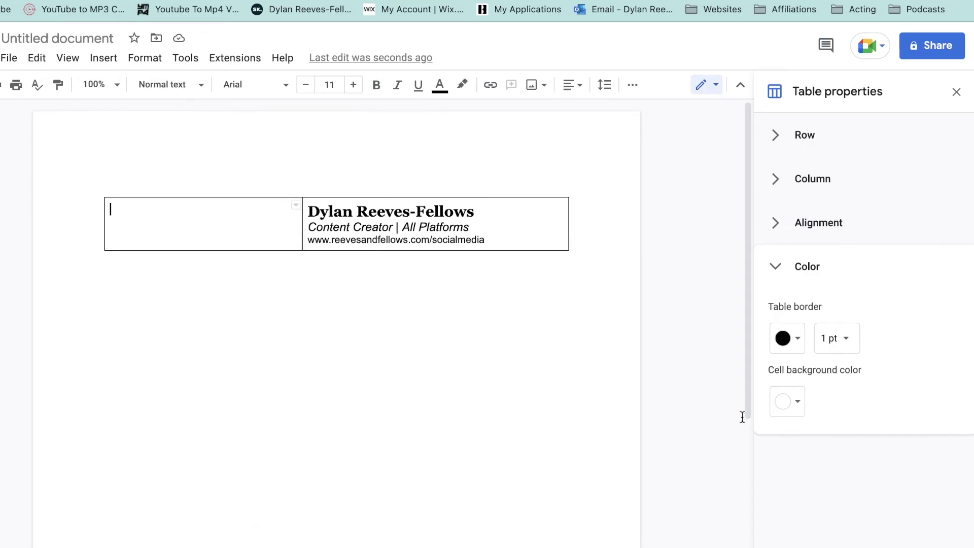
{"action": "left_click", "coordinate": [793, 259]}
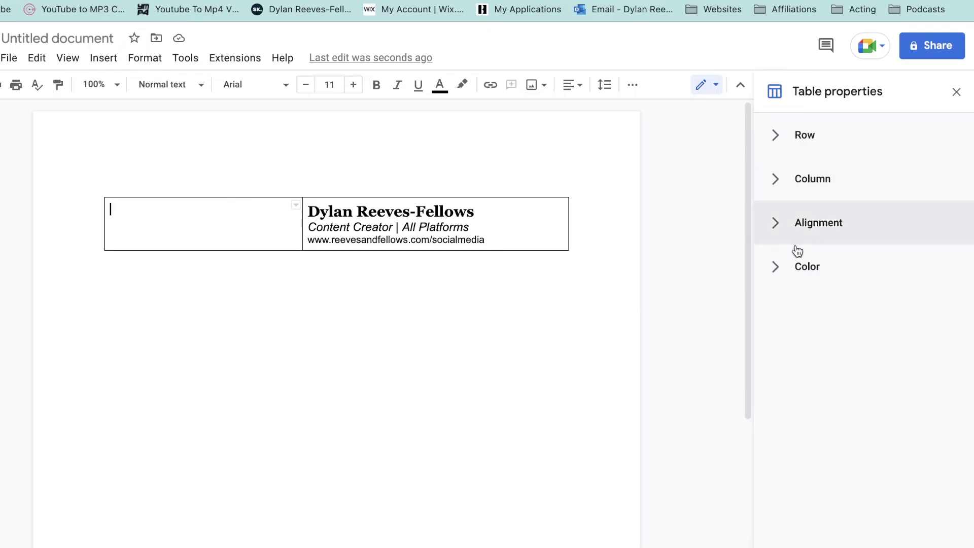
{"action": "left_click", "coordinate": [781, 266]}
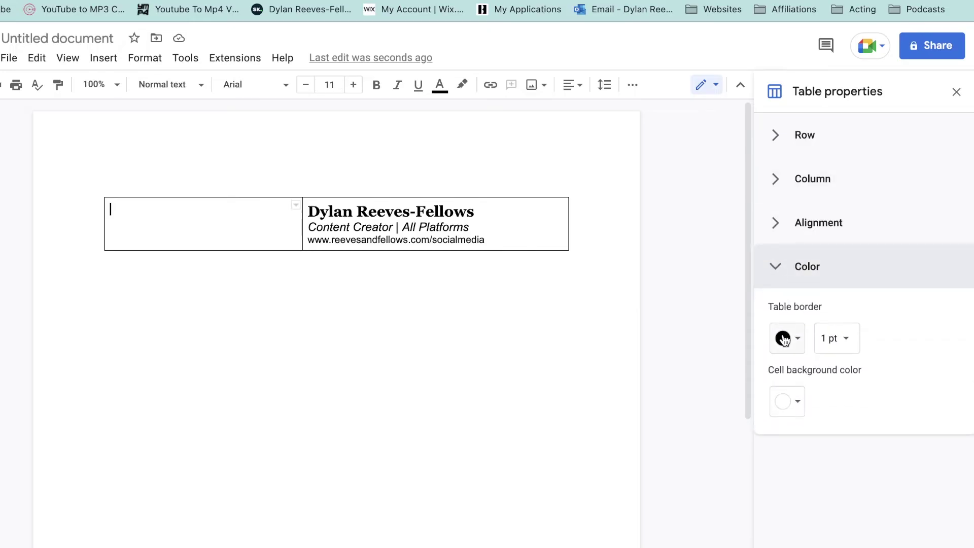
{"action": "left_click", "coordinate": [832, 338]}
{"action": "left_click", "coordinate": [837, 274]}
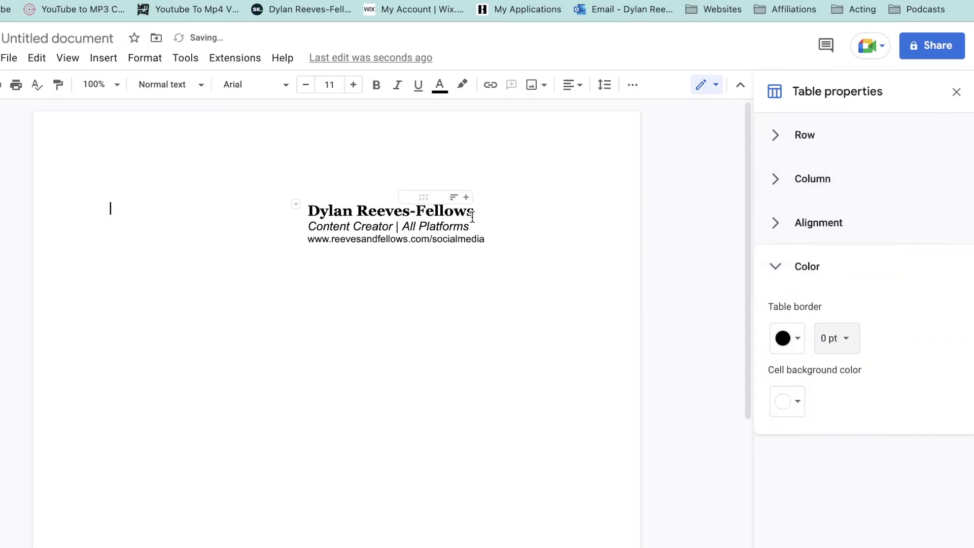
- Copy the whole signature table and switch to the Gmail tab
{"action": "left_click_drag", "start_coordinate": [170, 183], "coordinate": [422, 337]}
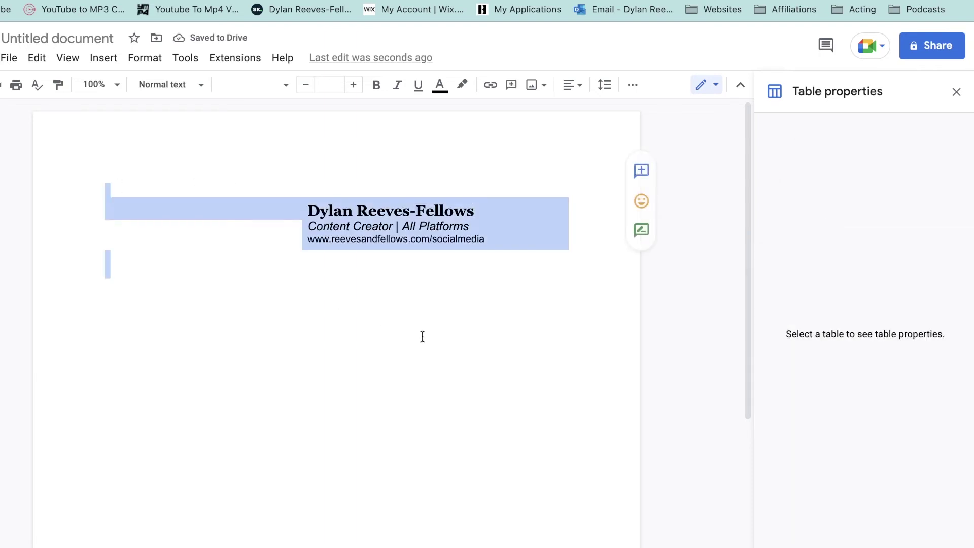
{"action": "right_click", "coordinate": [426, 226]}
{"action": "left_click", "coordinate": [474, 269]}
{"action": "key", "text": "ctrl+Tab"}
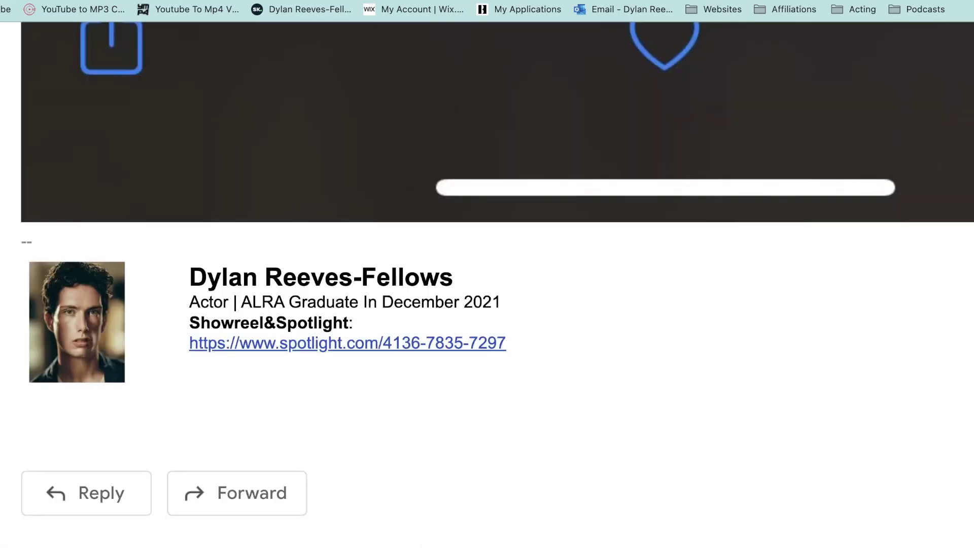
- Paste the copied signature into the Siganutre 1 editor in Gmail settings
{"action": "key", "text": "ctrl+Tab"}
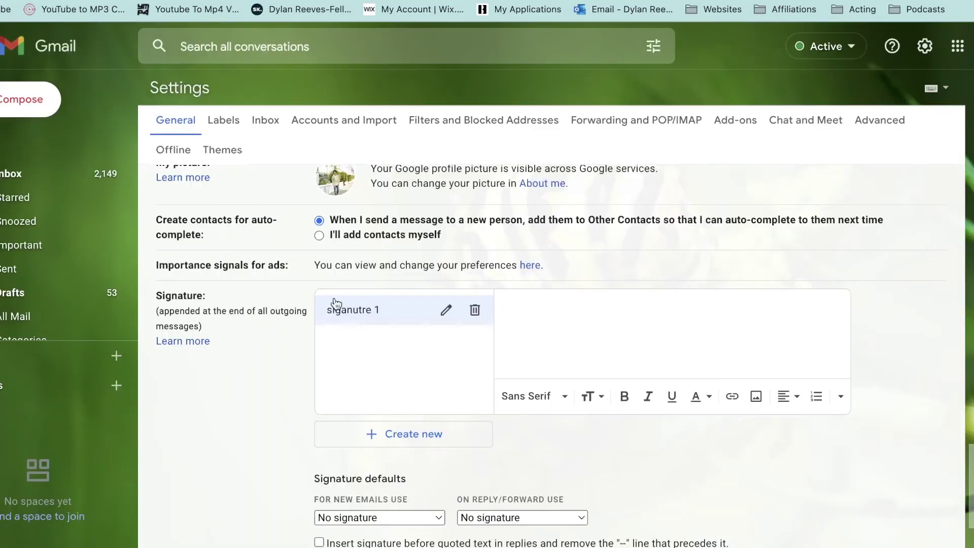
{"action": "right_click", "coordinate": [551, 301]}
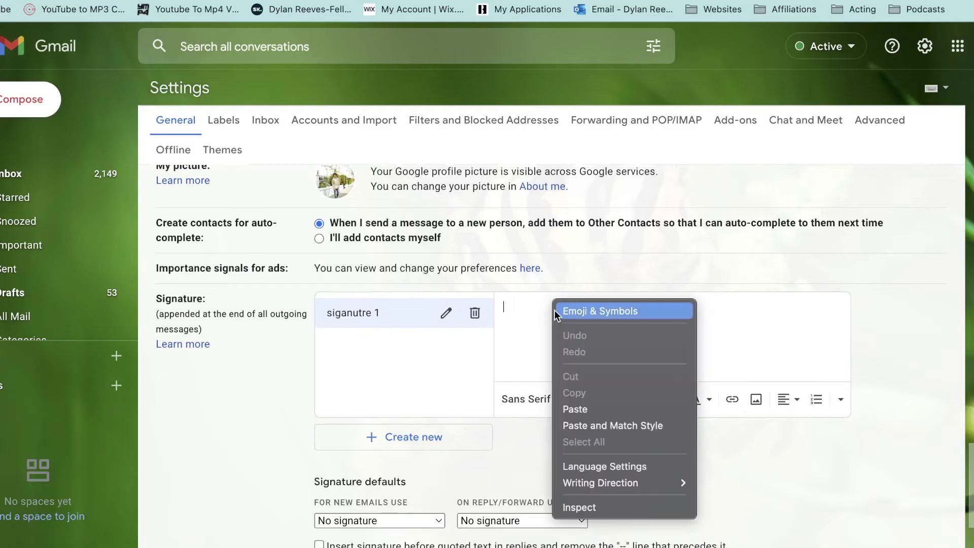
{"action": "left_click", "coordinate": [583, 412]}
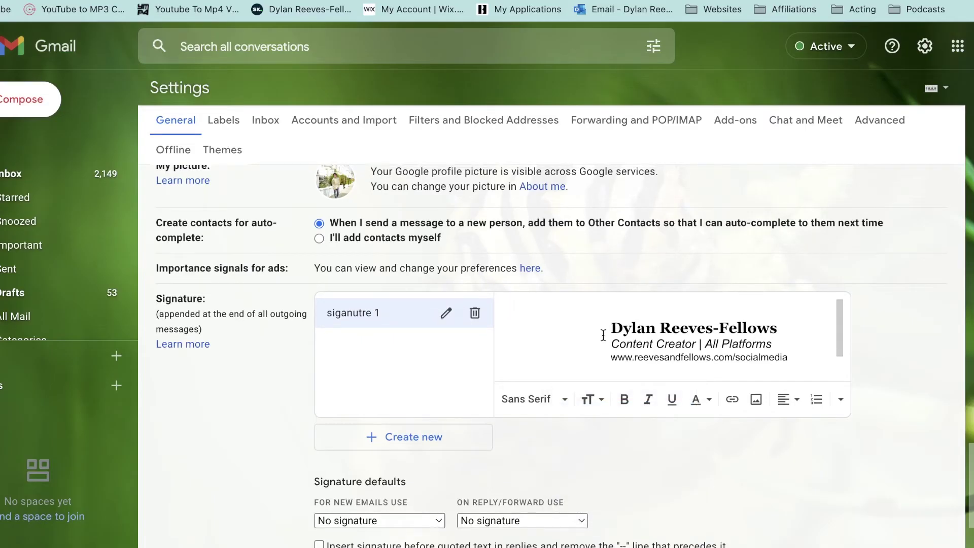
{"action": "scroll", "coordinate": [624, 332], "scroll_direction": "down", "scroll_amount": 1}
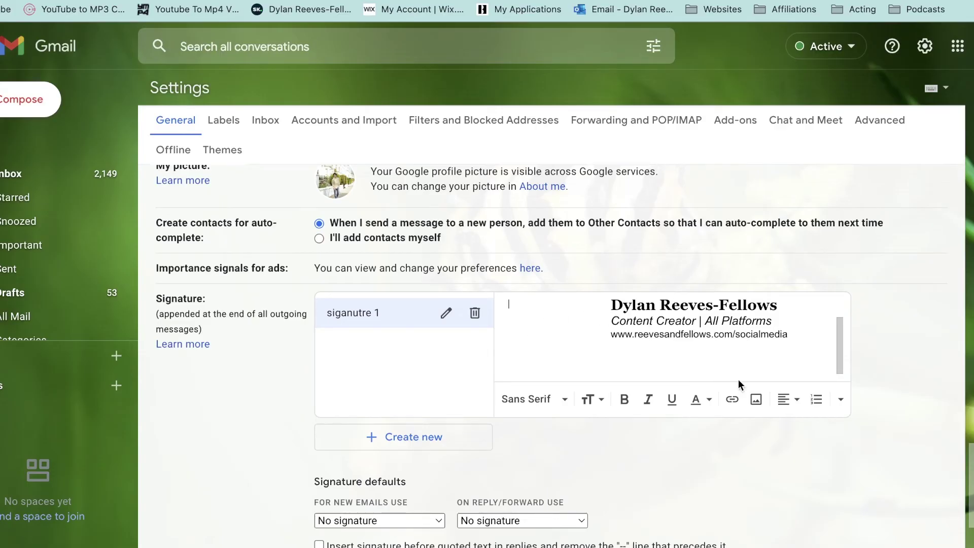
- Insert the profile photo into the signature and keep it at Small size
{"action": "left_click", "coordinate": [756, 401]}
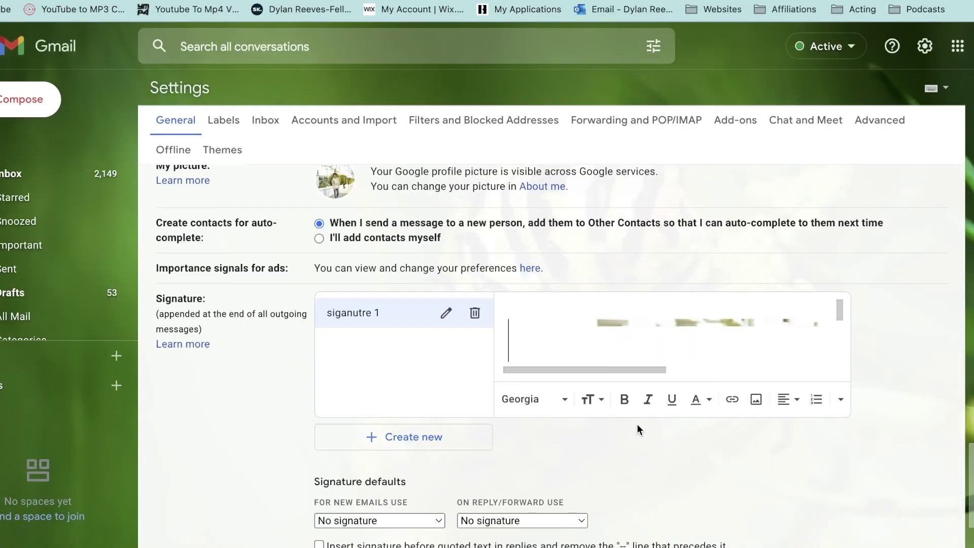
{"action": "left_click", "coordinate": [633, 346]}
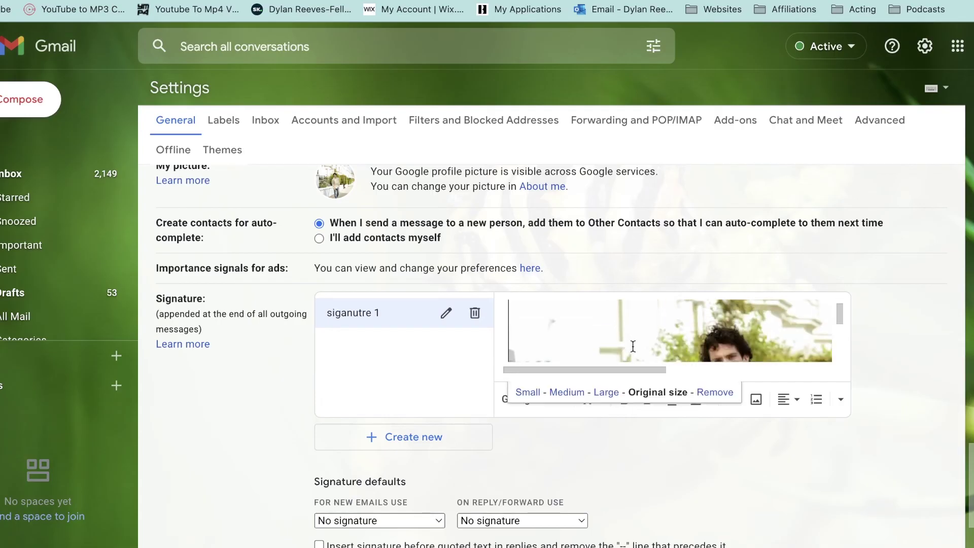
{"action": "scroll", "coordinate": [609, 350], "scroll_direction": "down", "scroll_amount": 1}
{"action": "left_click", "coordinate": [528, 393]}
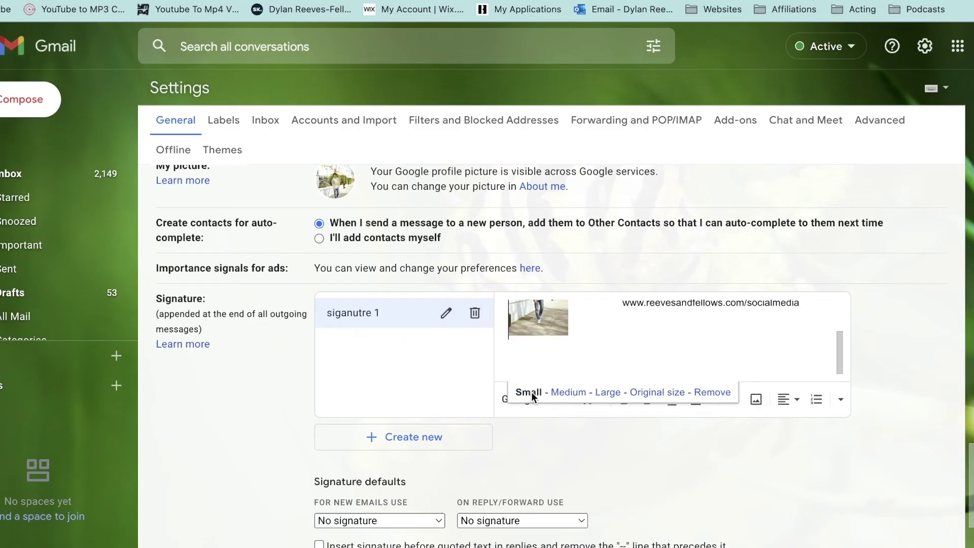
{"action": "scroll", "coordinate": [583, 320], "scroll_direction": "up", "scroll_amount": 2}
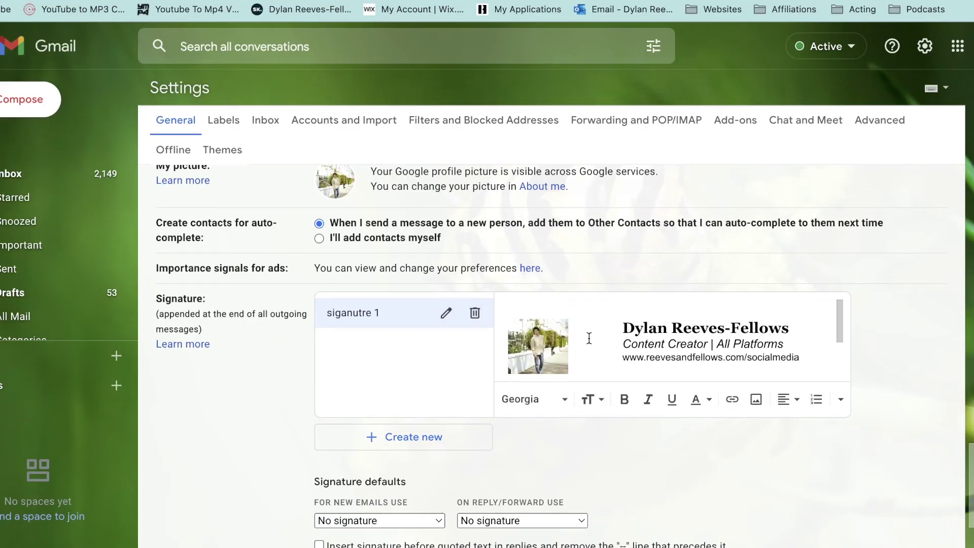
{"action": "left_click", "coordinate": [563, 336]}
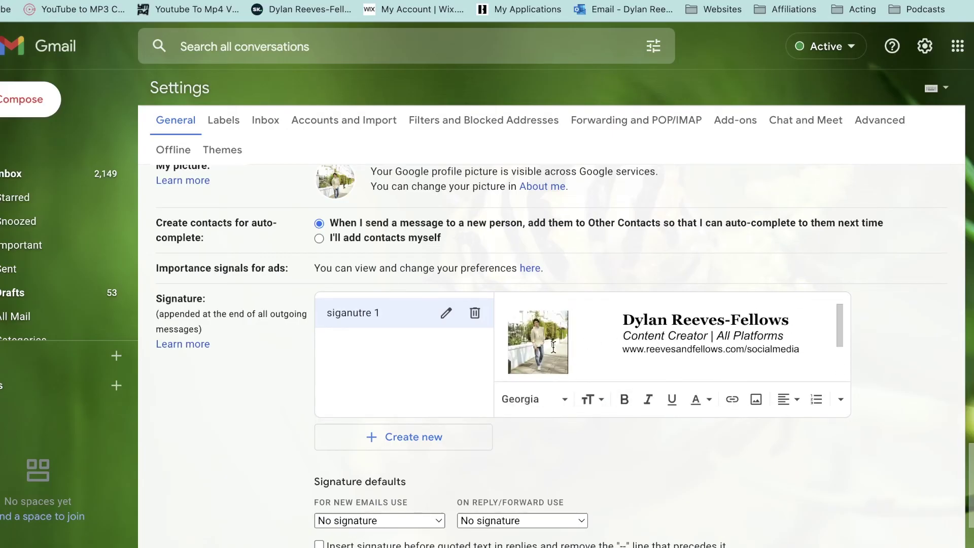
{"action": "left_click", "coordinate": [553, 346]}
{"action": "left_click", "coordinate": [571, 393]}
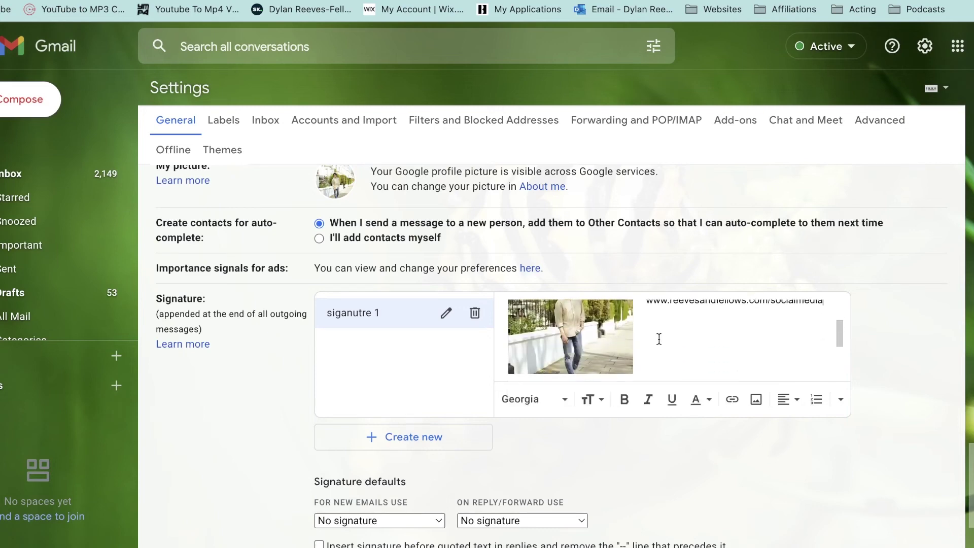
{"action": "key", "text": "ctrl+z"}
- Choose siganutre 1 for both new emails and replies/forwards, then save the changes
{"action": "scroll", "coordinate": [528, 461], "scroll_direction": "down", "scroll_amount": 1}
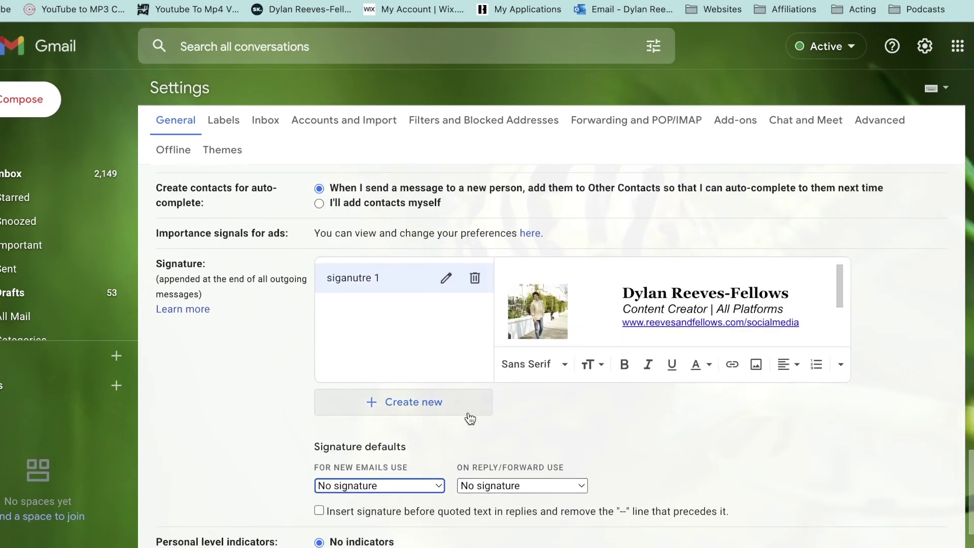
{"action": "left_click", "coordinate": [398, 487]}
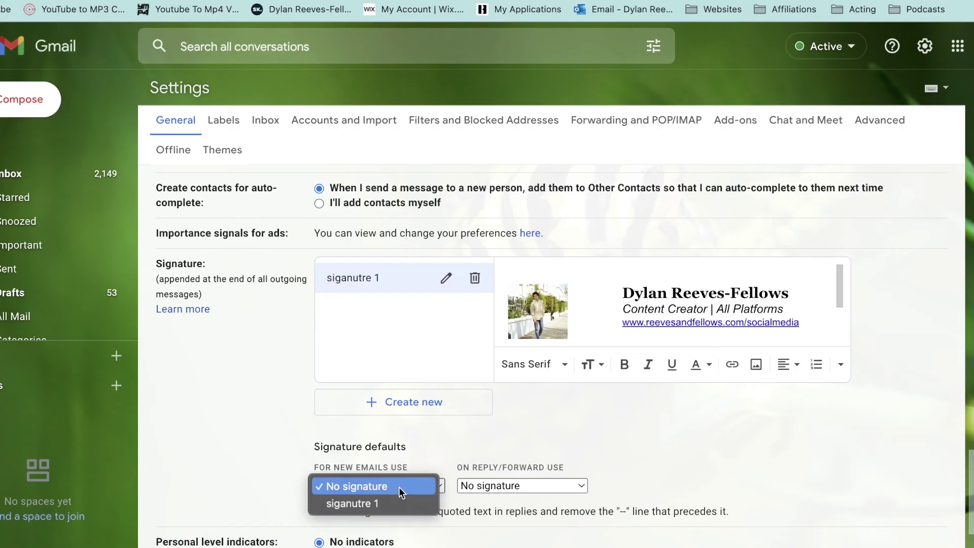
{"action": "left_click", "coordinate": [382, 501]}
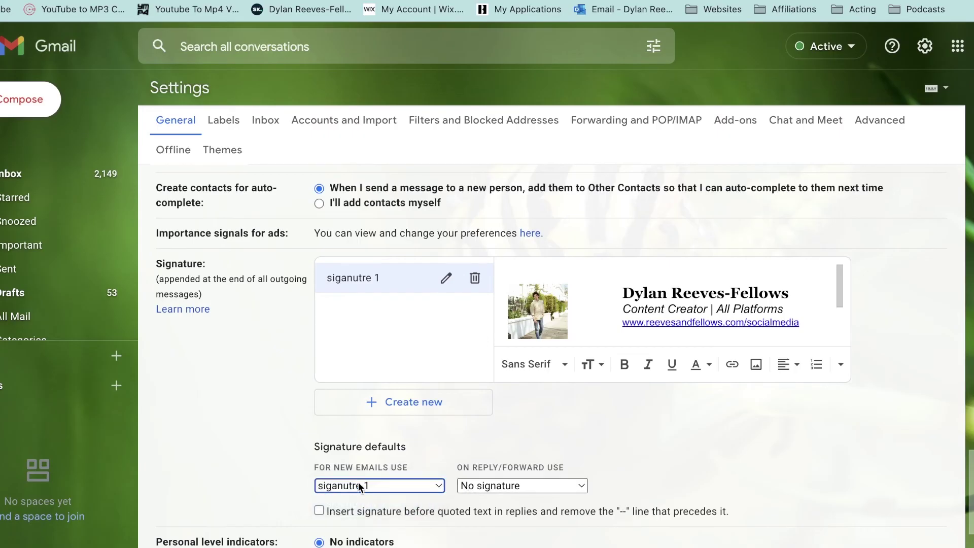
{"action": "left_click", "coordinate": [496, 482]}
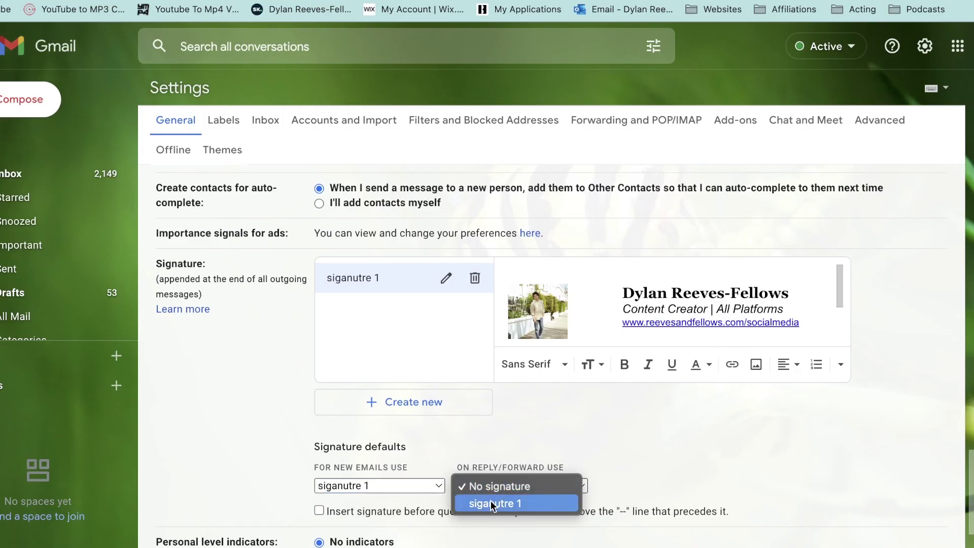
{"action": "left_click", "coordinate": [491, 503]}
{"action": "scroll", "coordinate": [583, 455], "scroll_direction": "down", "scroll_amount": 7}
{"action": "left_click", "coordinate": [519, 529]}
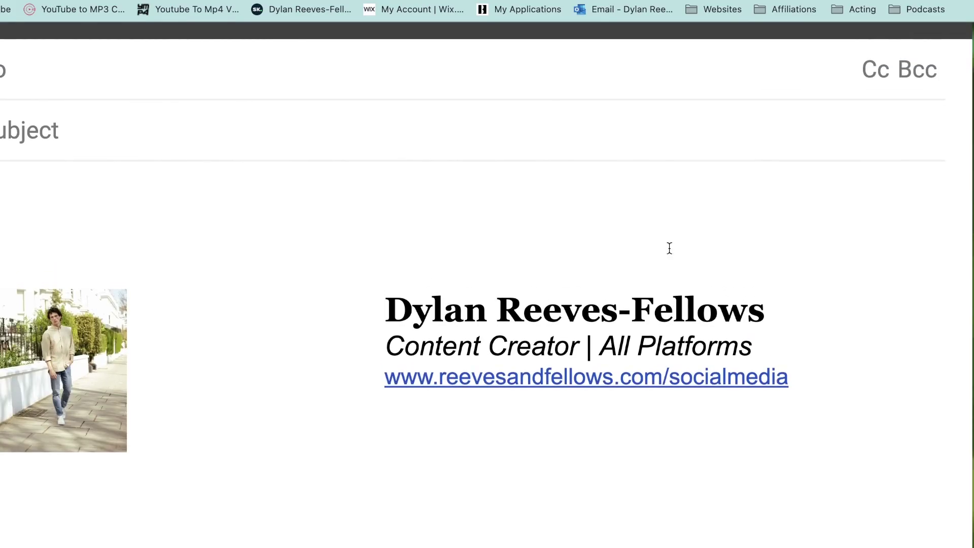